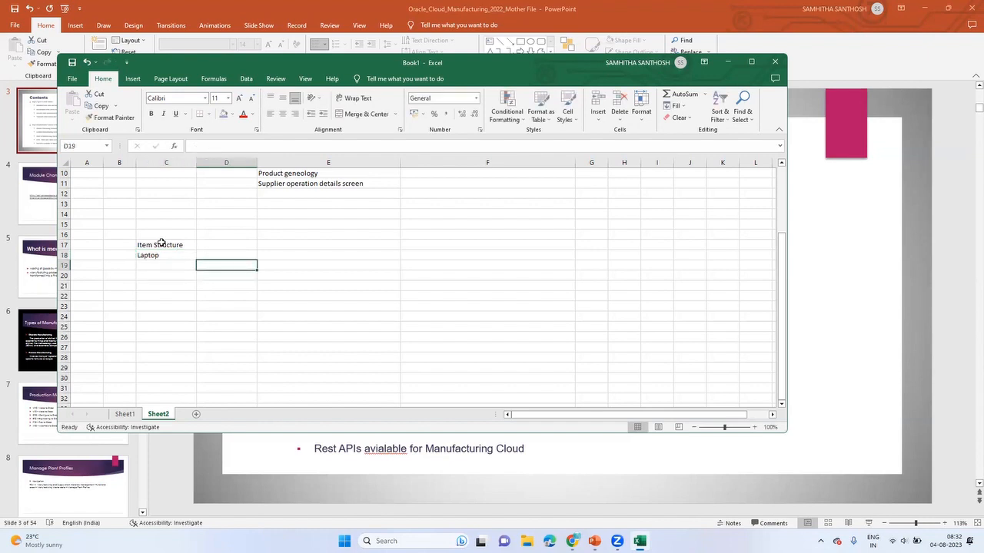
List the laptop components display, motherboard, RAM and Hard disk in cells D19 to D22.
text(dus)
key(BackSpace)
key(BackSpace)
text(isplay)
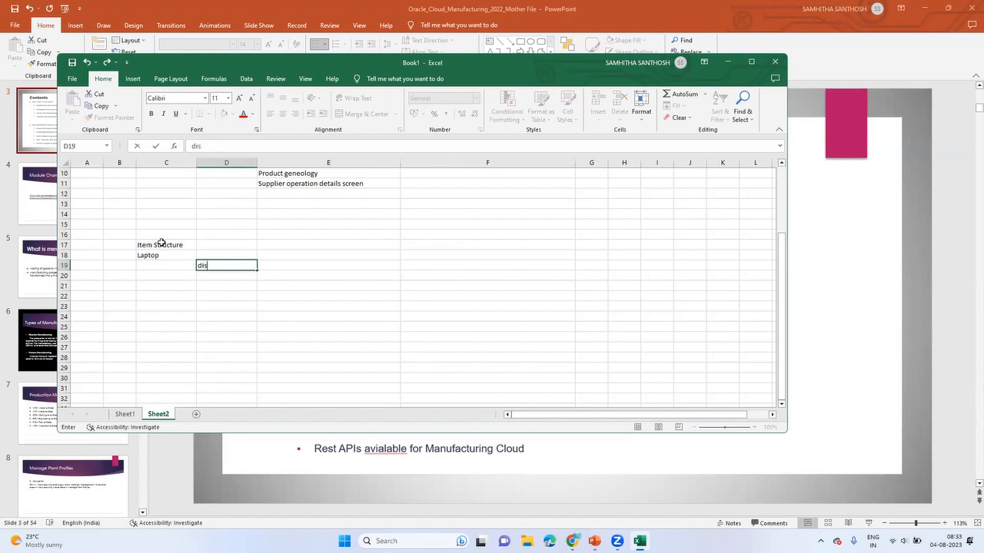
key(Return)
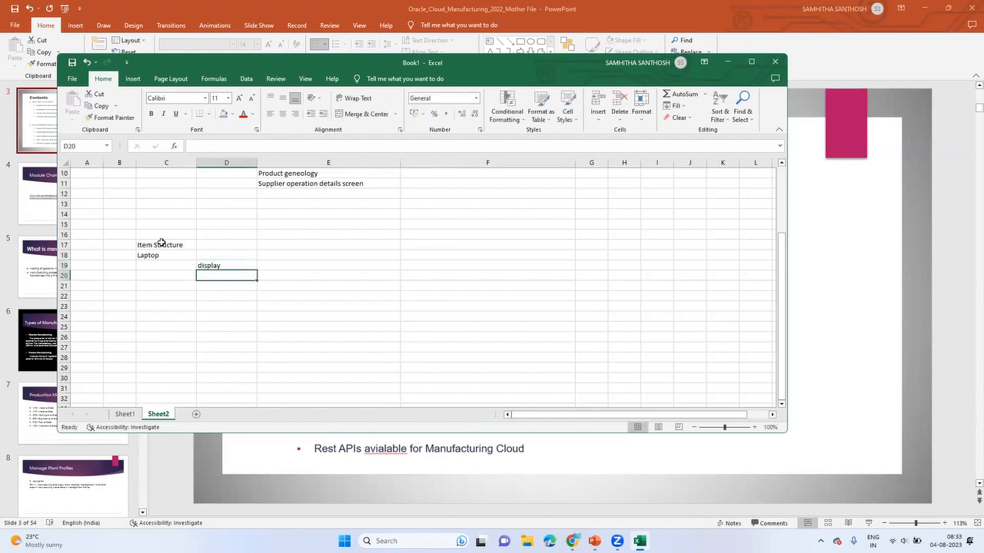
text(motherboard)
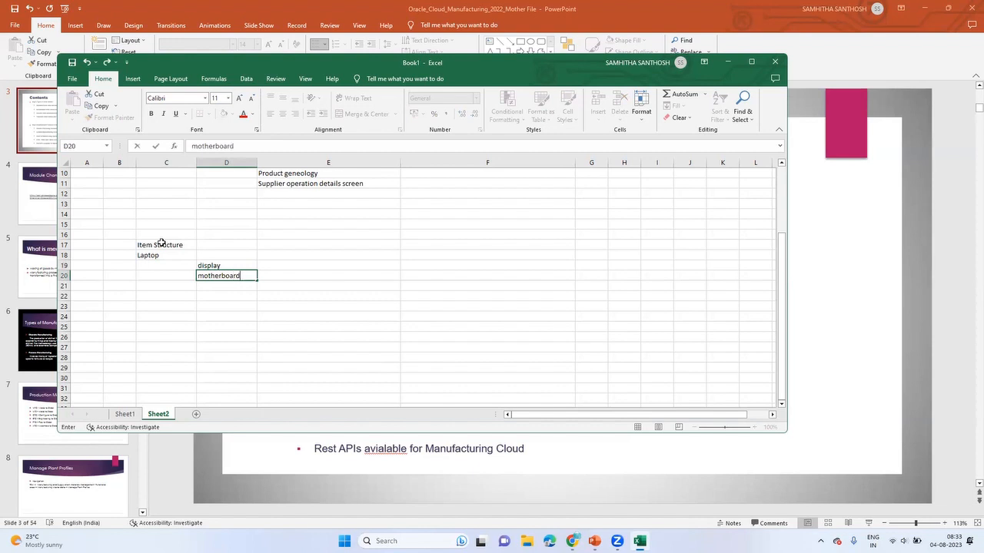
key(Return)
text(RAM)
key(Return)
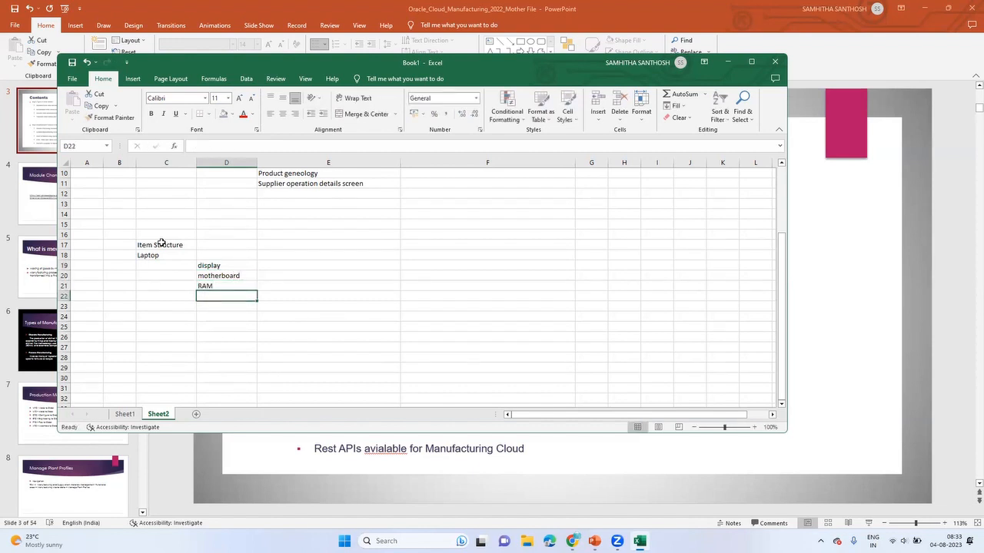
text(Hard)
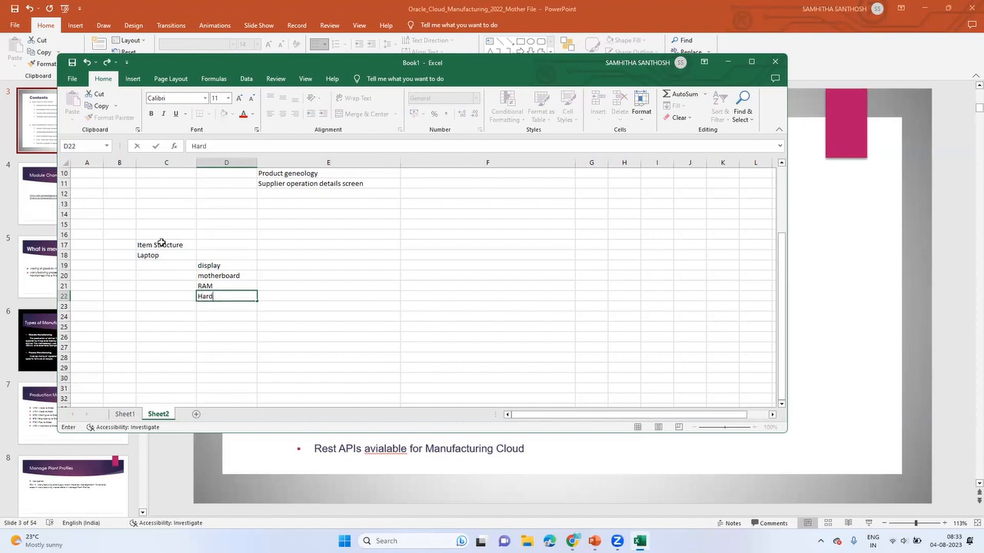
text( disk)
key(Return)
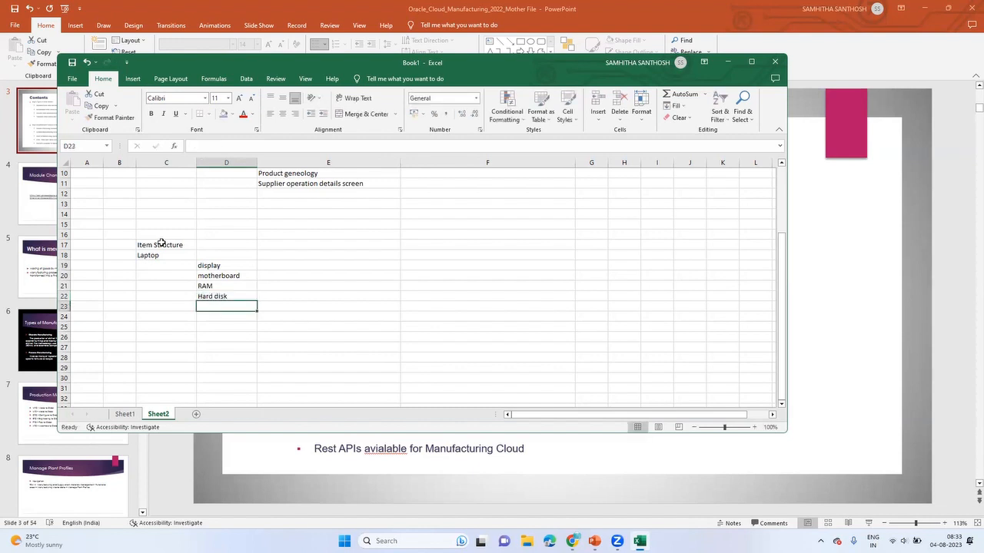
Add screws, nuts and speakers to the laptop's component list in cells D23 to D25.
text(scre)
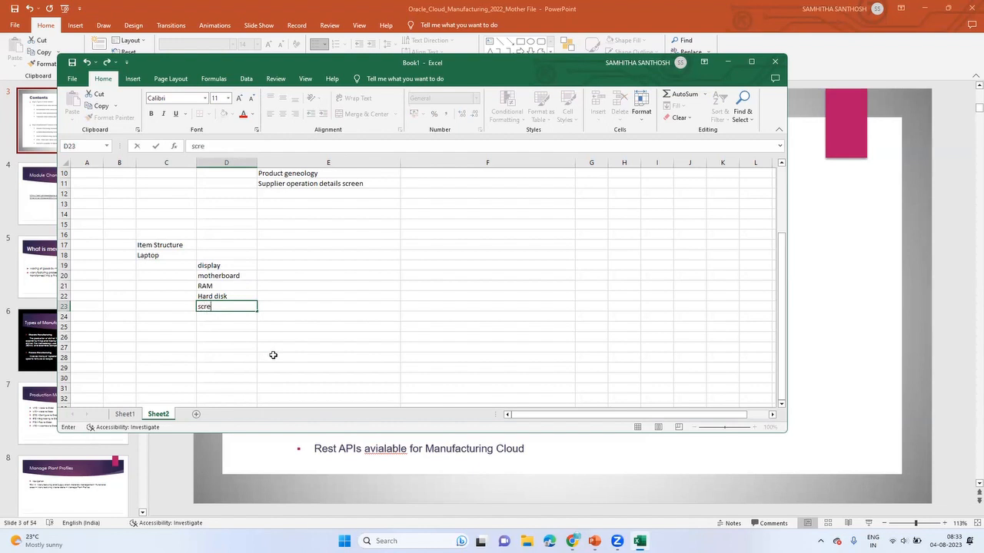
text(ws)
key(Return)
text(nuts)
key(Return)
text(speakers)
key(Return)
Enter the quantities 1 for display, 1 for motherboard, 2 for RAM and 1 for Hard disk in E19 to E22.
click(228, 255)
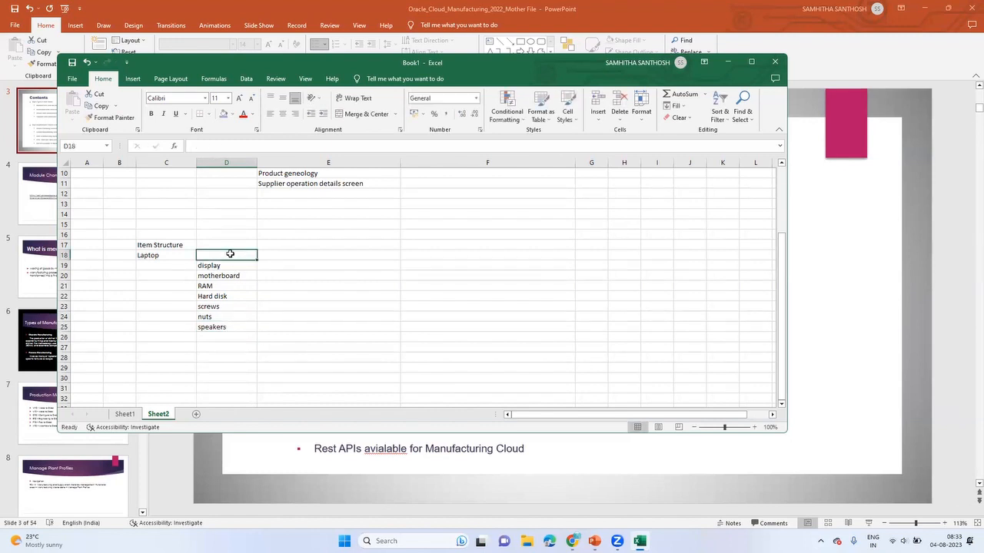
click(282, 266)
text(1)
key(Return)
text(1)
key(Return)
text(2)
key(Return)
text(1)
key(Return)
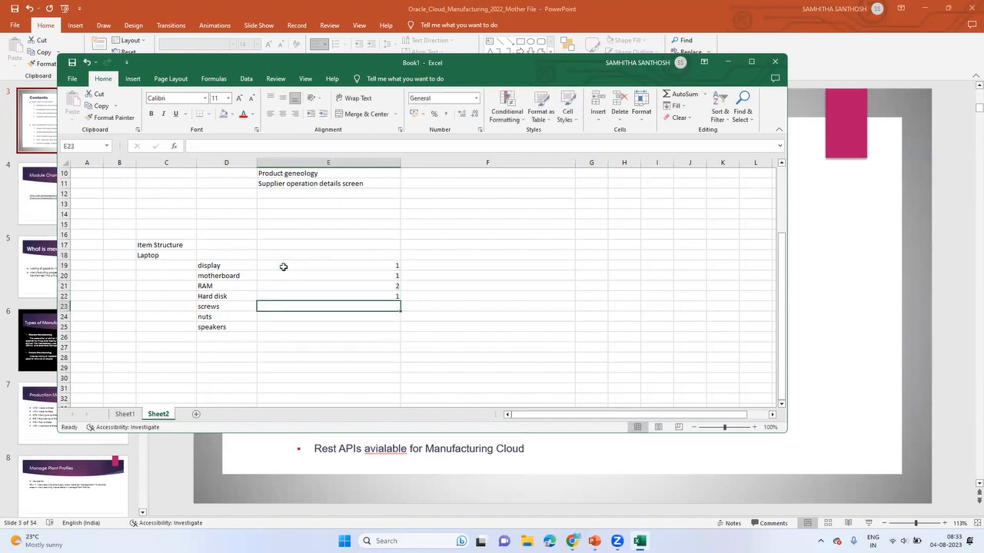
Enter the quantities 10 for screws, 10 for nuts and 2 for speakers in E23 to E25.
text(10)
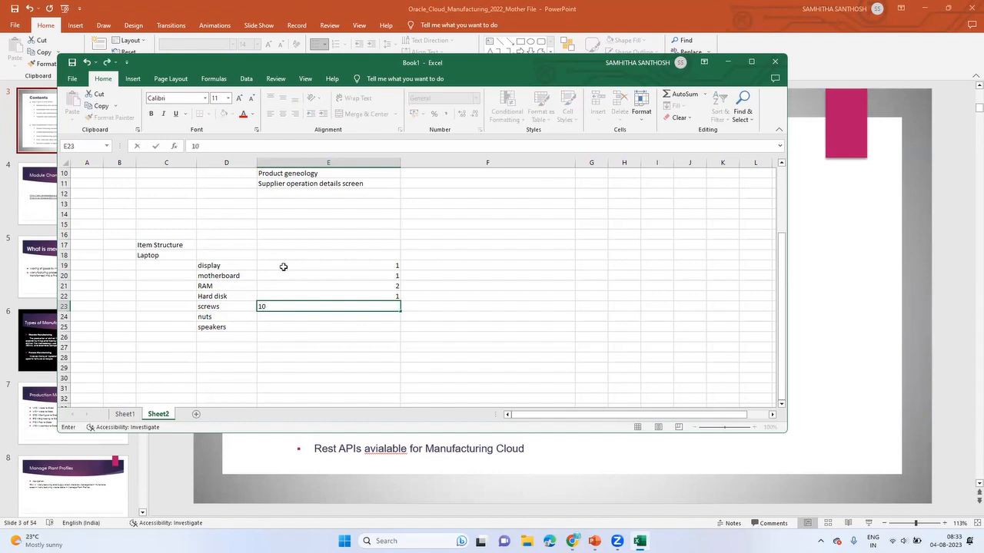
key(Return)
text(10)
key(Return)
text(2)
key(Return)
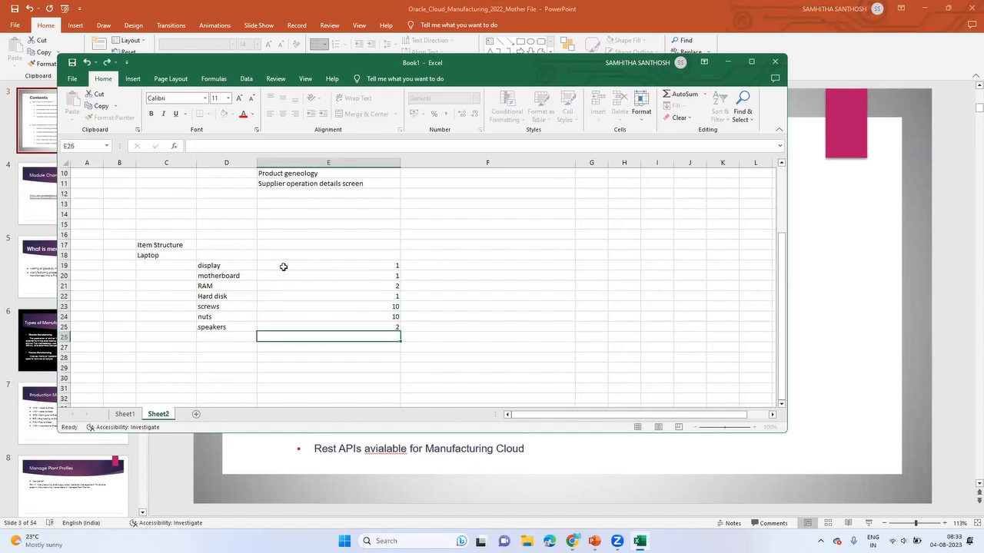
Review the laptop's item structure by highlighting each component with its quantity, the whole block and its heading.
drag(316, 264, 327, 335)
click(154, 254)
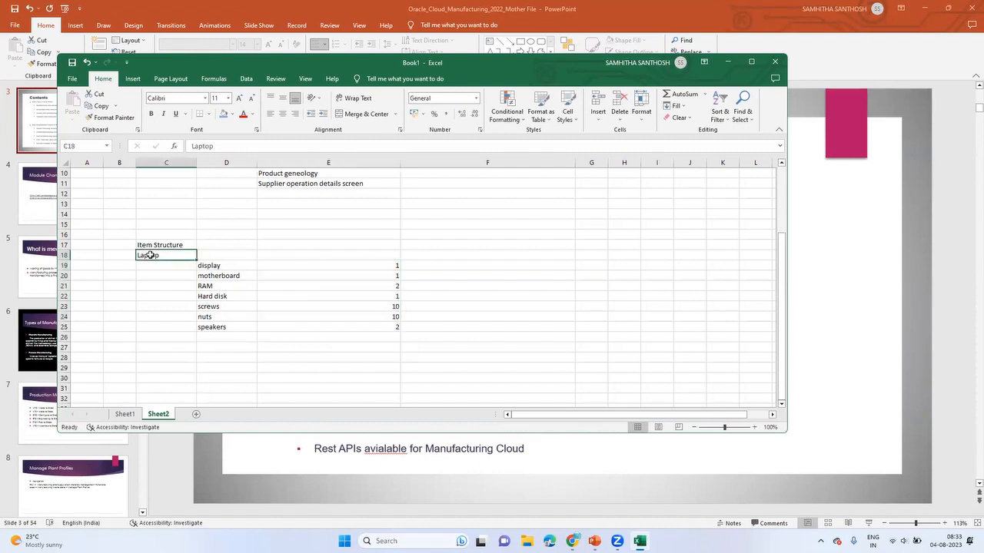
drag(204, 266, 322, 267)
drag(223, 275, 272, 285)
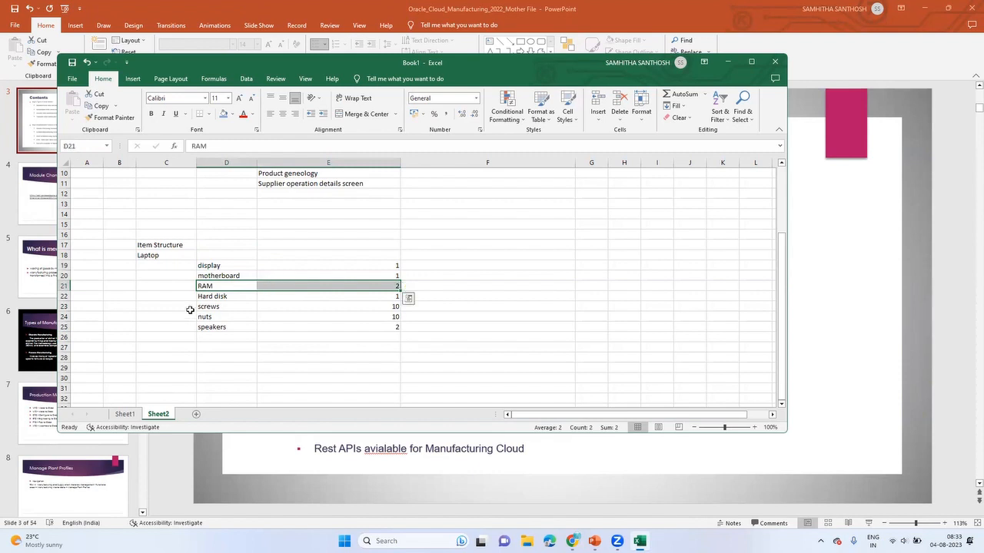
drag(202, 297, 303, 311)
drag(224, 316, 309, 328)
click(165, 276)
drag(162, 259, 357, 326)
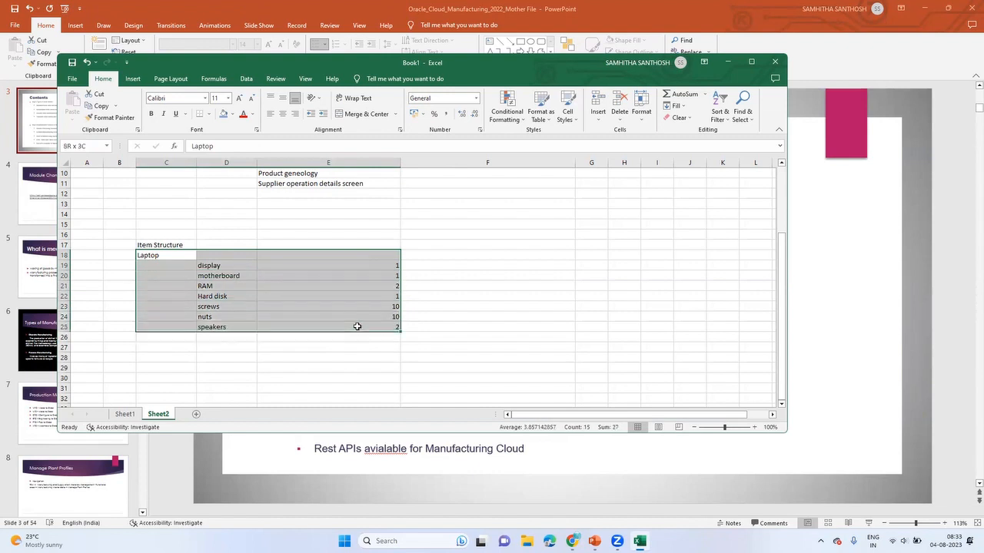
click(156, 244)
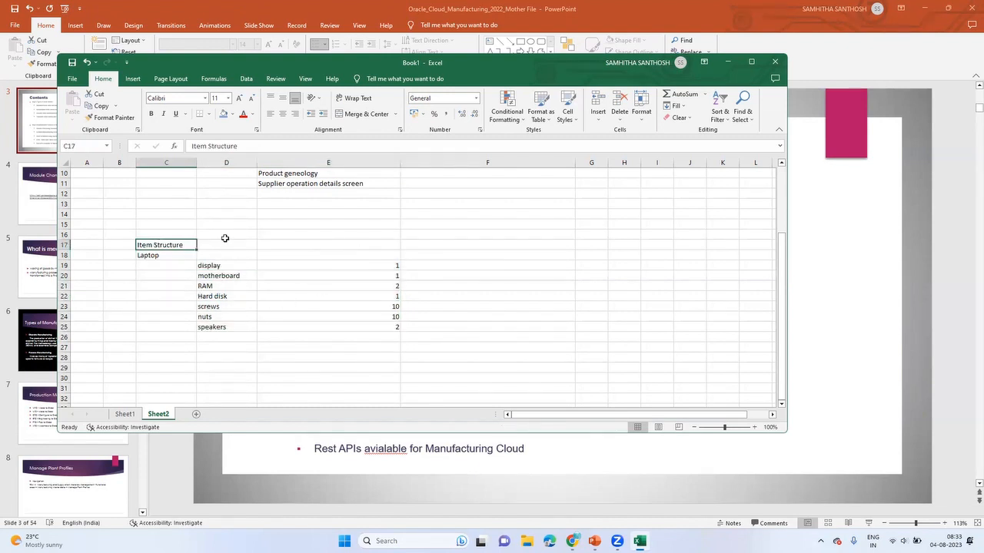
Enter the heading "Work Definitions" in cell C28 below the item structure.
scroll(223, 238, down, 1)
click(169, 328)
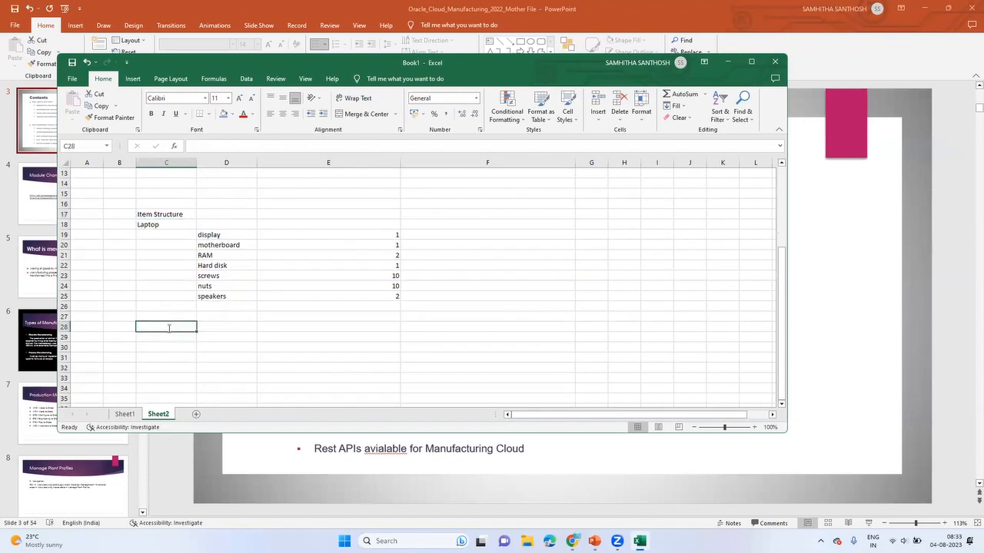
text(Work De)
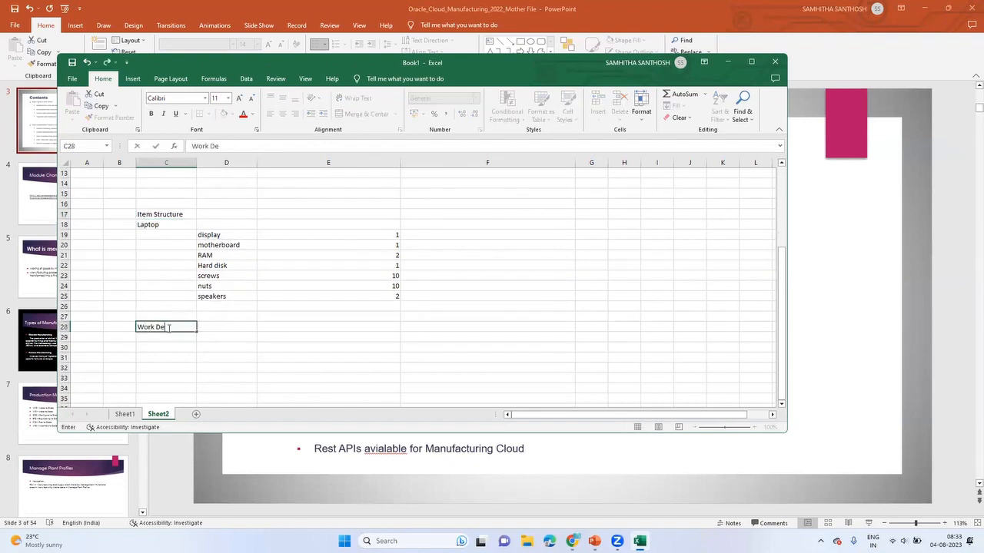
text(finitions)
key(Return)
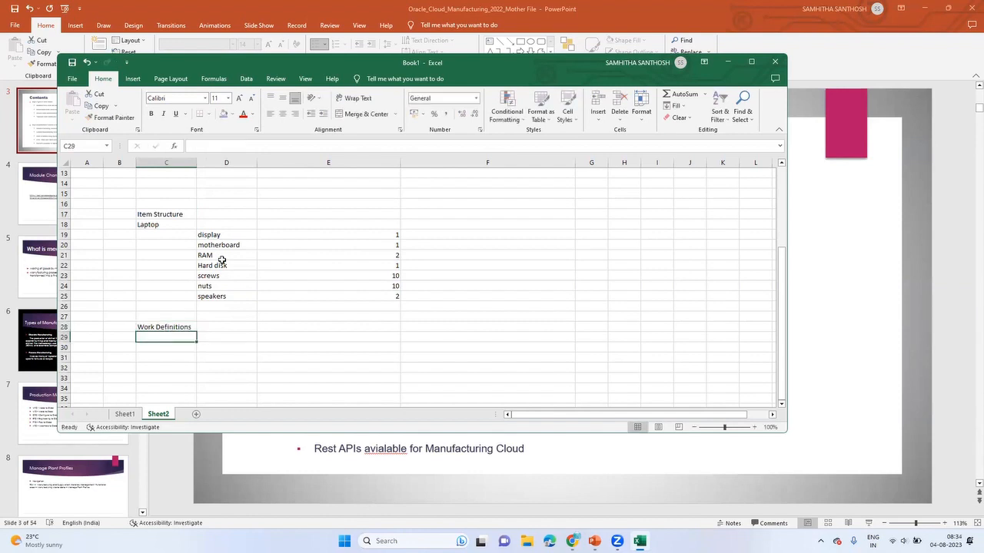
Highlight the component list and enter "Operation 1" in cell D29 under the Work Definitions heading.
drag(228, 235, 229, 295)
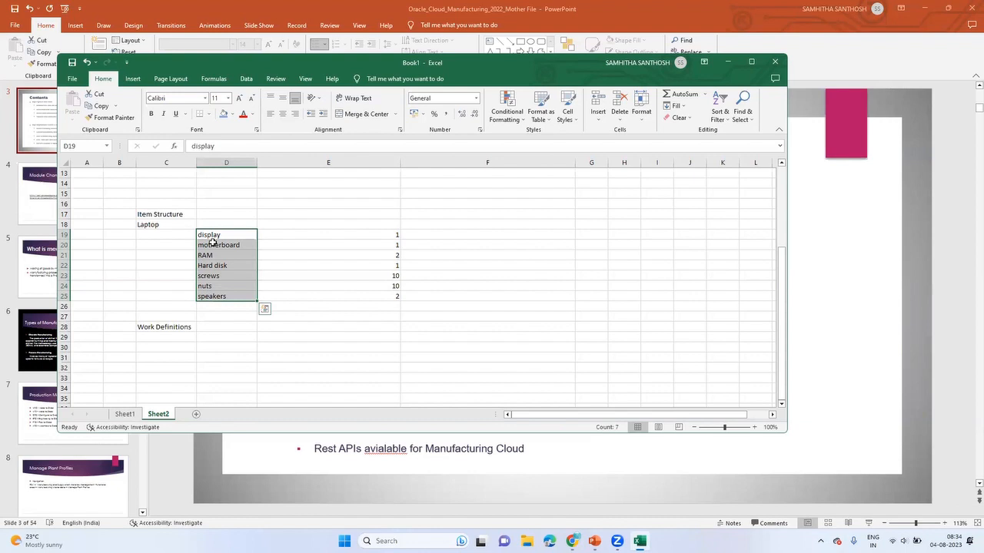
key(Down)
key(Down)
key(Left)
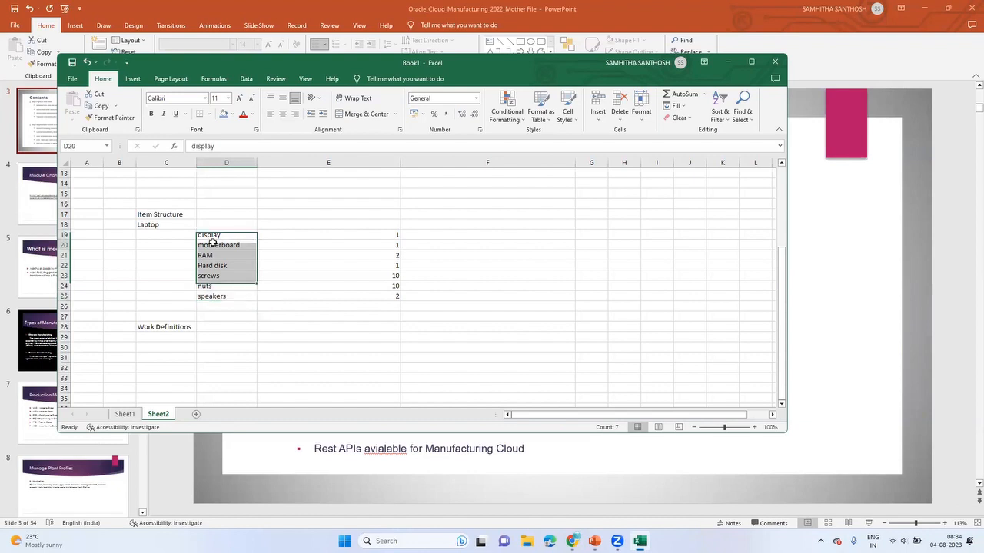
key(ctrl+Down)
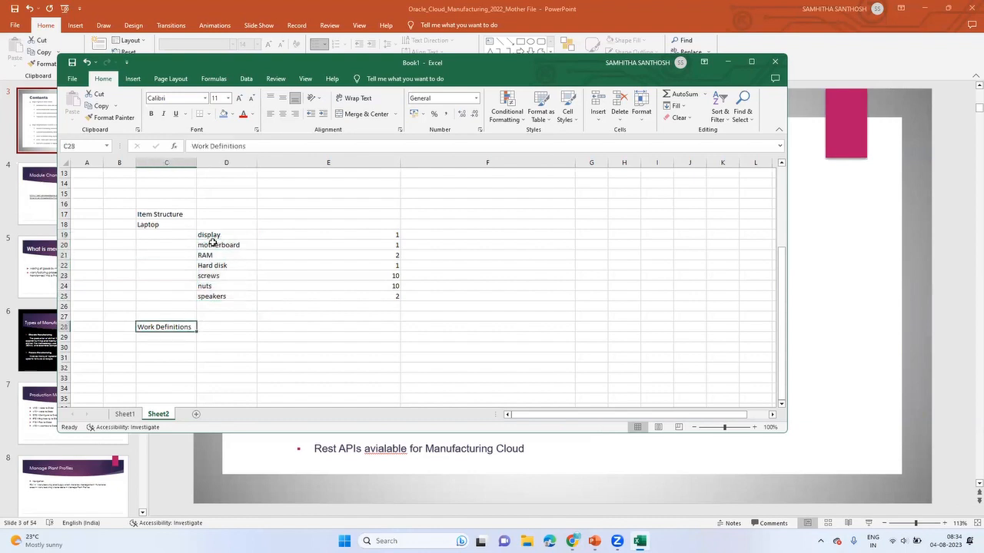
key(Right)
key(Down)
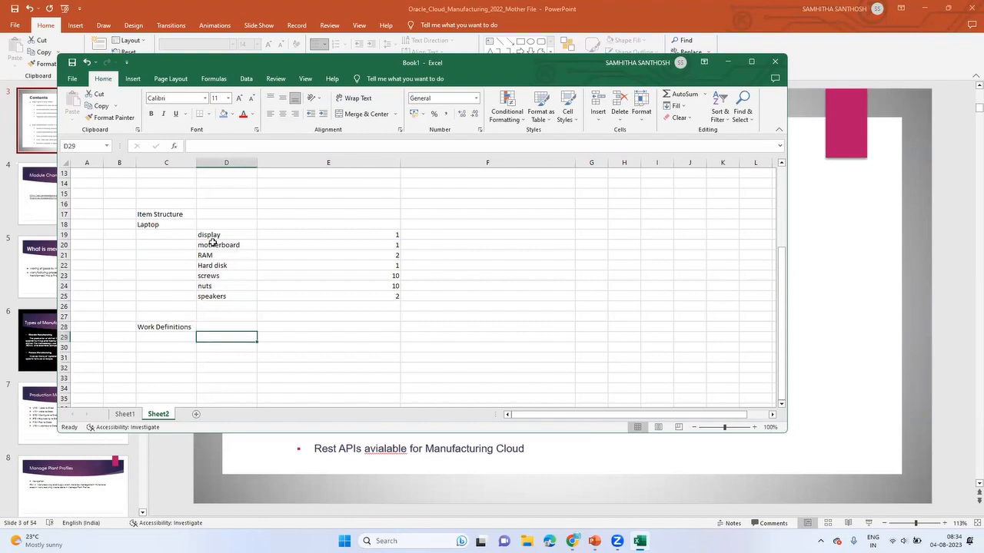
text(Op)
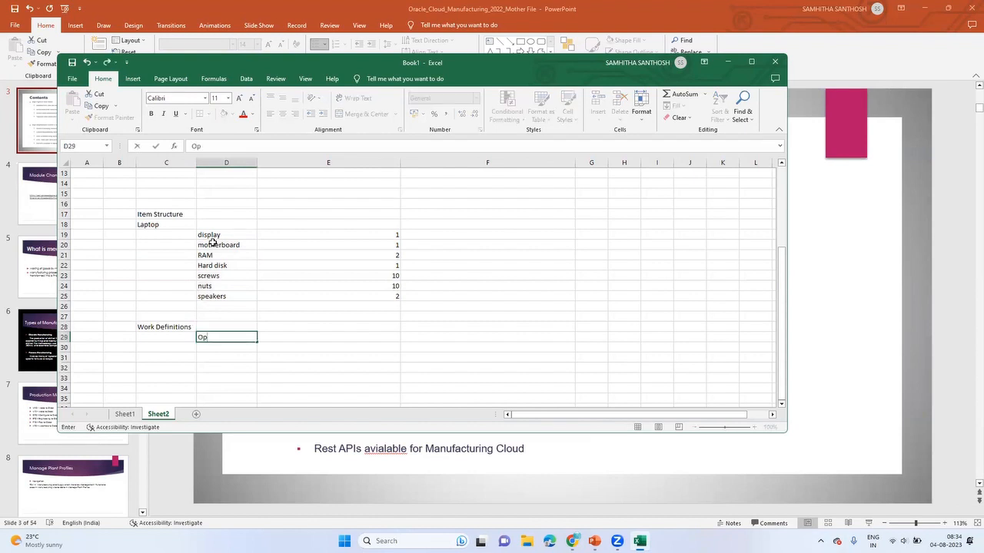
text(eration 1)
key(Tab)
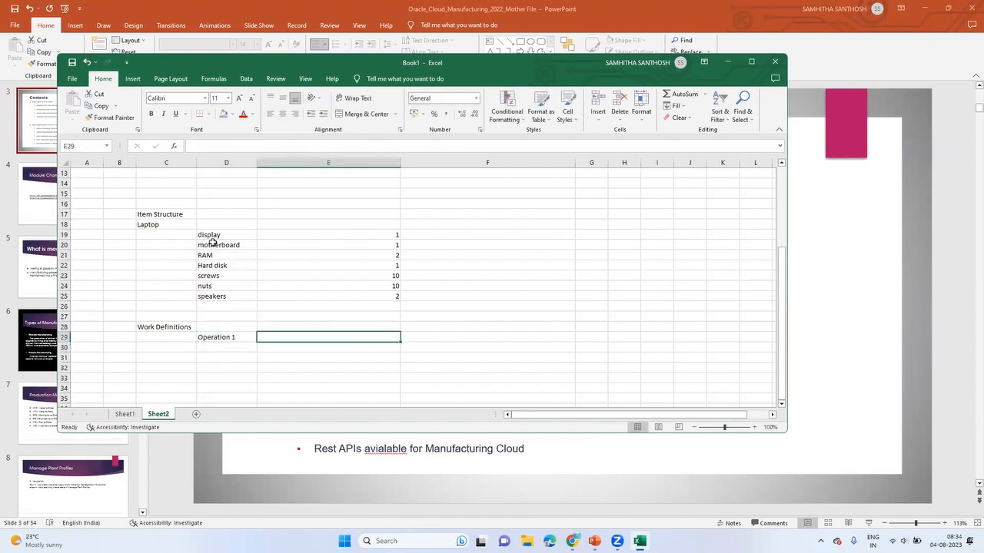
Describe Operation 1 in cell E29 as "assemble motherboard and mardisk in the casing".
text(Mother)
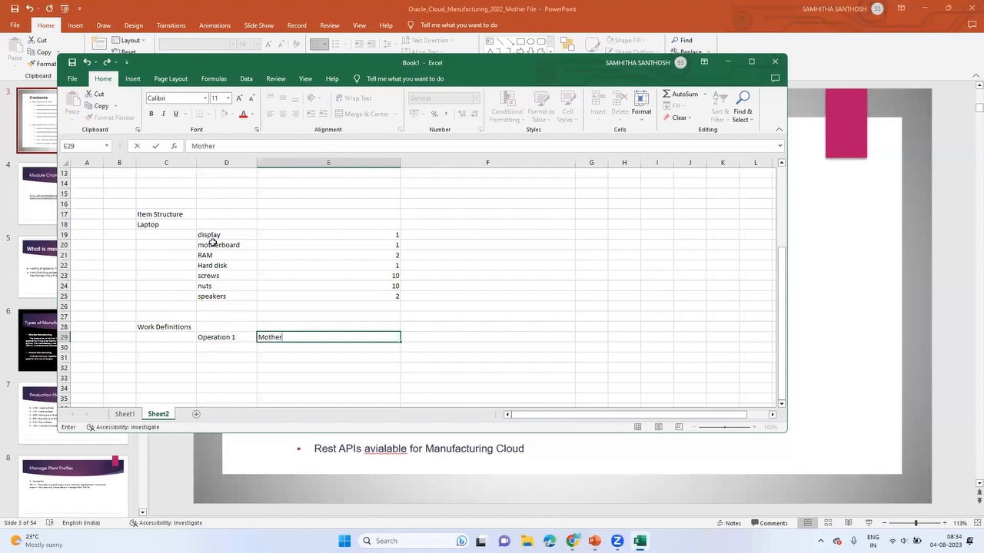
key(BackSpace)
key(BackSpace)
key(BackSpace)
key(BackSpace)
key(BackSpace)
text(assemble motherboa)
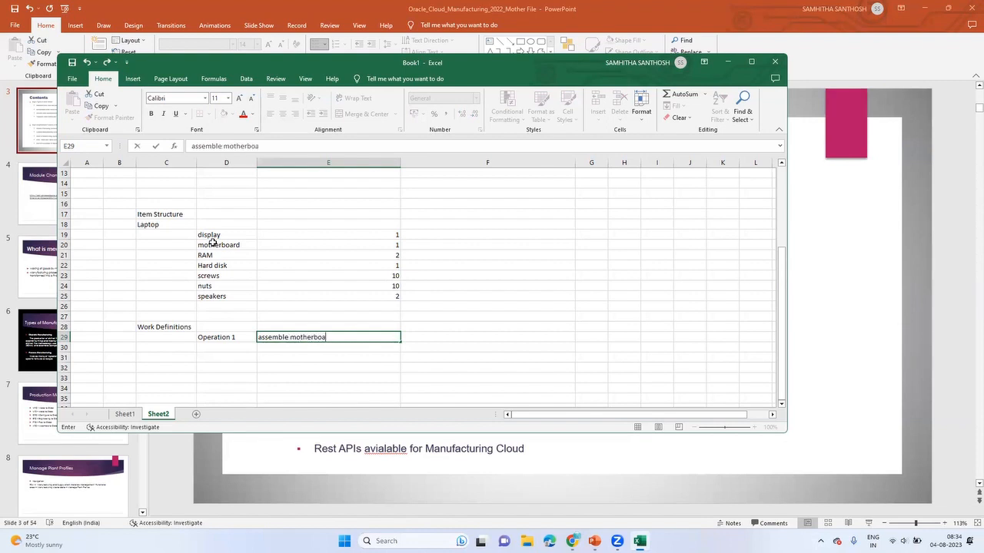
text(rd and mardisk in the casing)
key(Return)
Add "Operation 2" in D30 with the description "add RAM, SPEAKERS TO IT" in E30.
key(Left)
text(O)
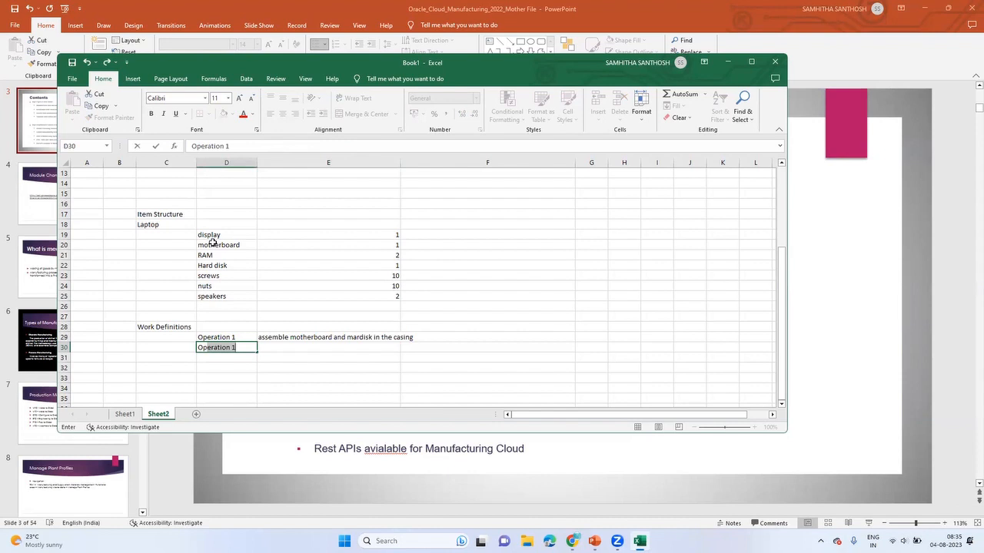
text(peration 2)
key(Return)
key(Up)
key(Right)
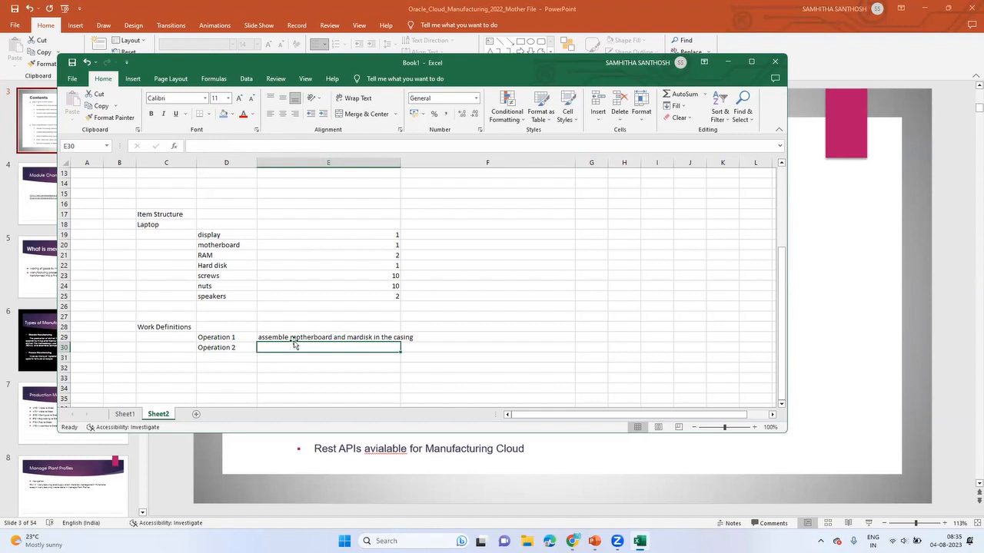
click(390, 338)
click(328, 347)
text(add )
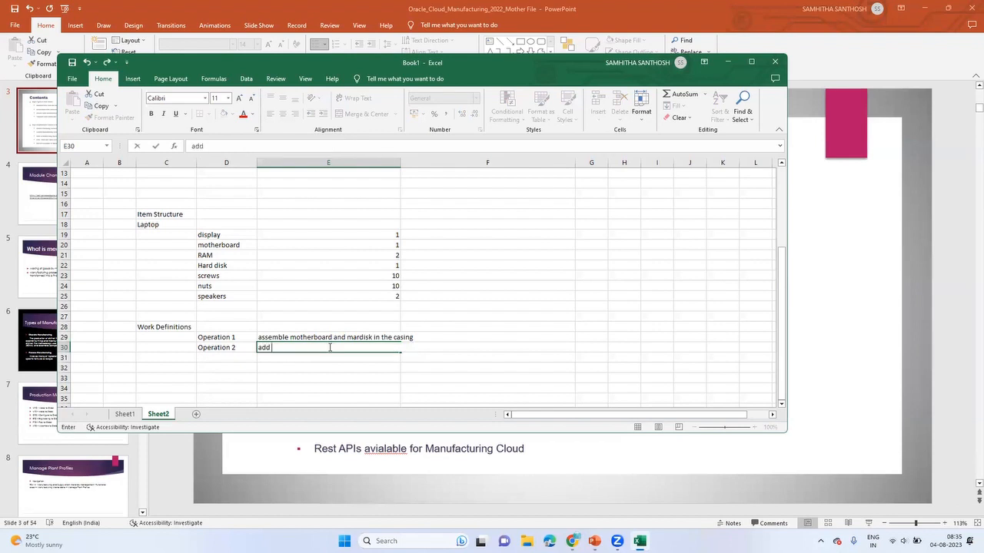
text(RAM, SPEAKERS TO IT)
key(Return)
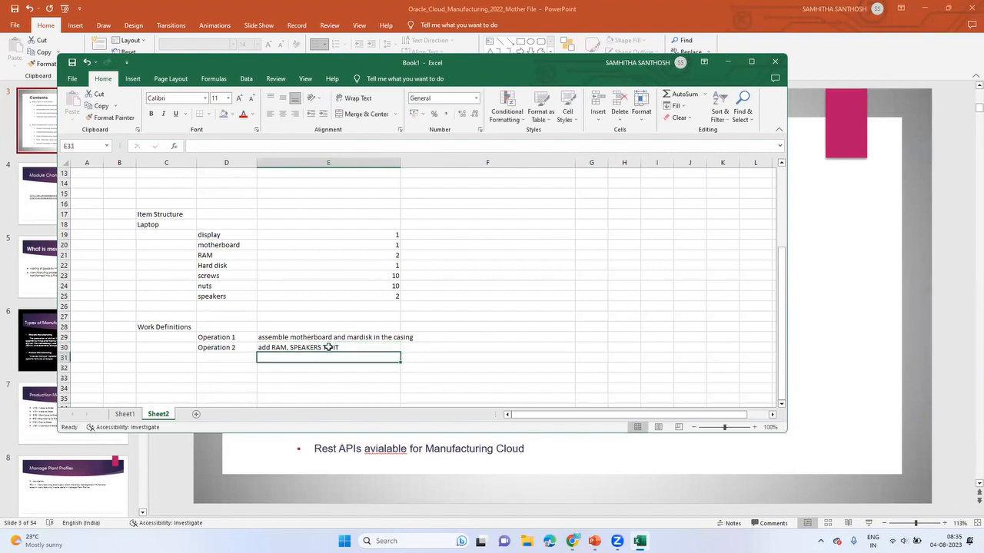
Add "Operation 3" in D31 with the description "insert screws and nuts" in E31.
key(Left)
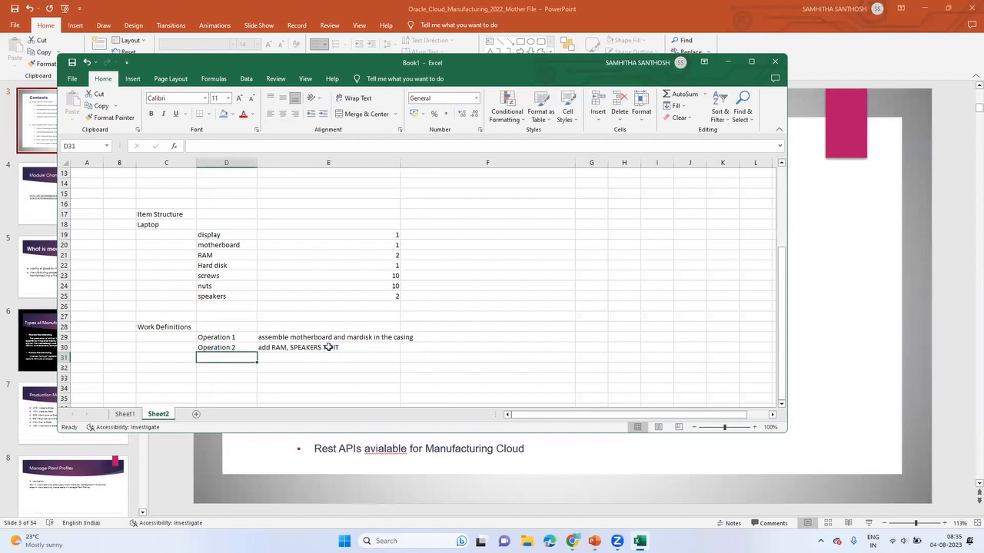
text(Operation 3)
key(Return)
key(Up)
key(Right)
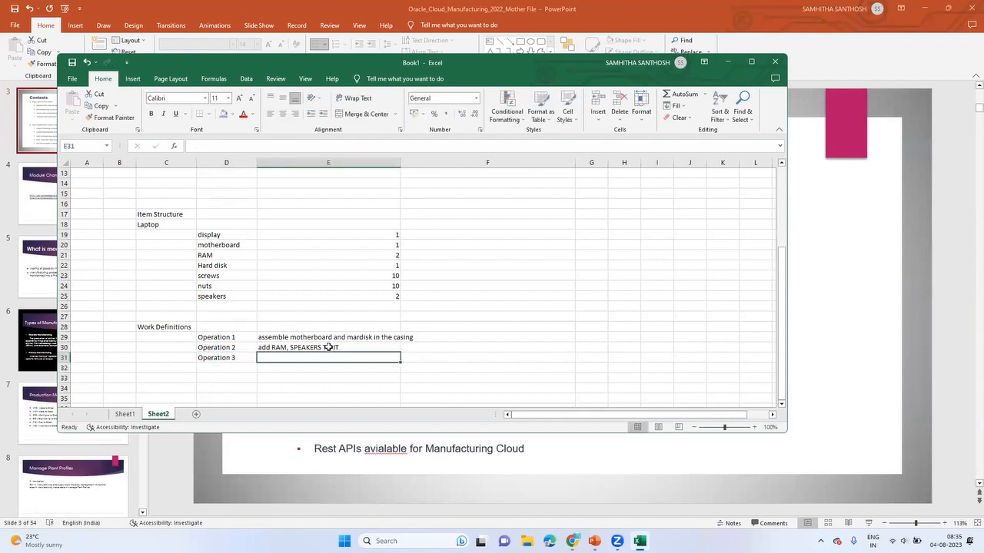
text(insert)
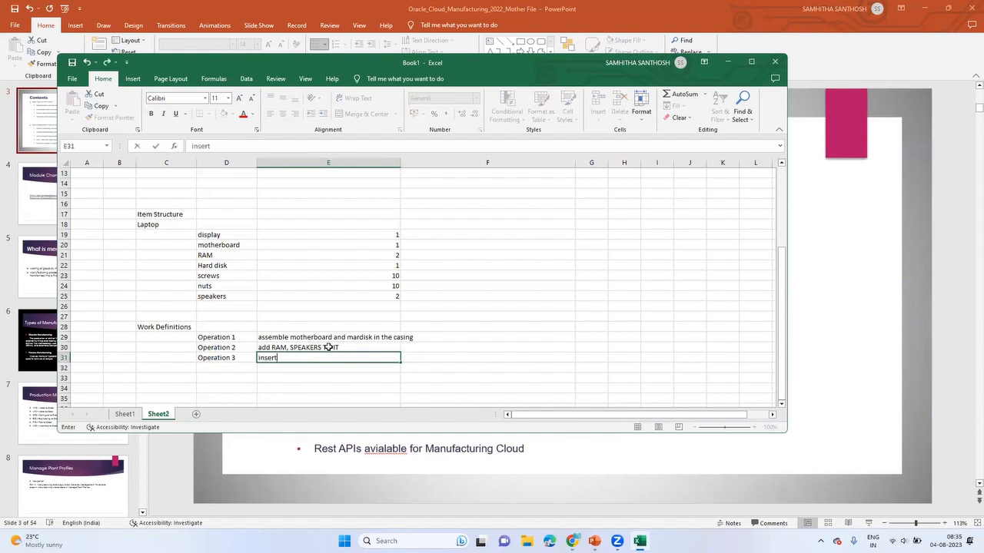
text( screws and nuts)
key(Return)
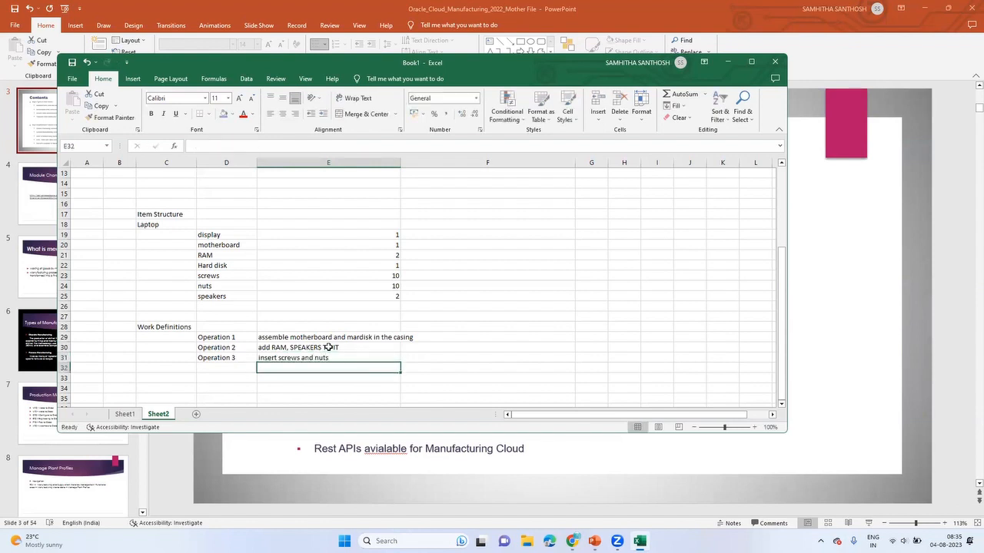
Add "operation 4" in D32 with the description "packing" in E32.
key(Left)
text(operations)
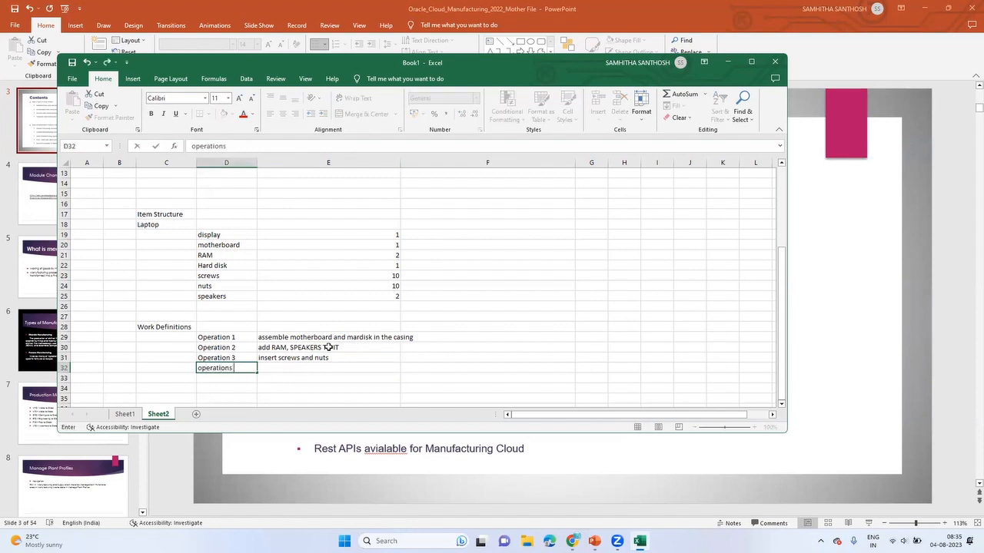
key(BackSpace)
text(4)
key(Tab)
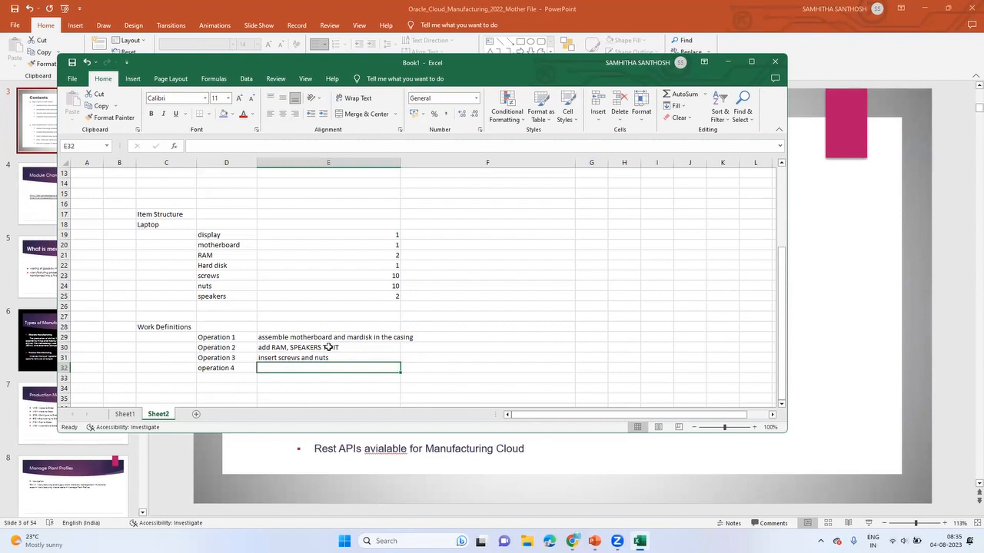
text(pack th)
key(BackSpace)
key(BackSpace)
text(ing)
key(Return)
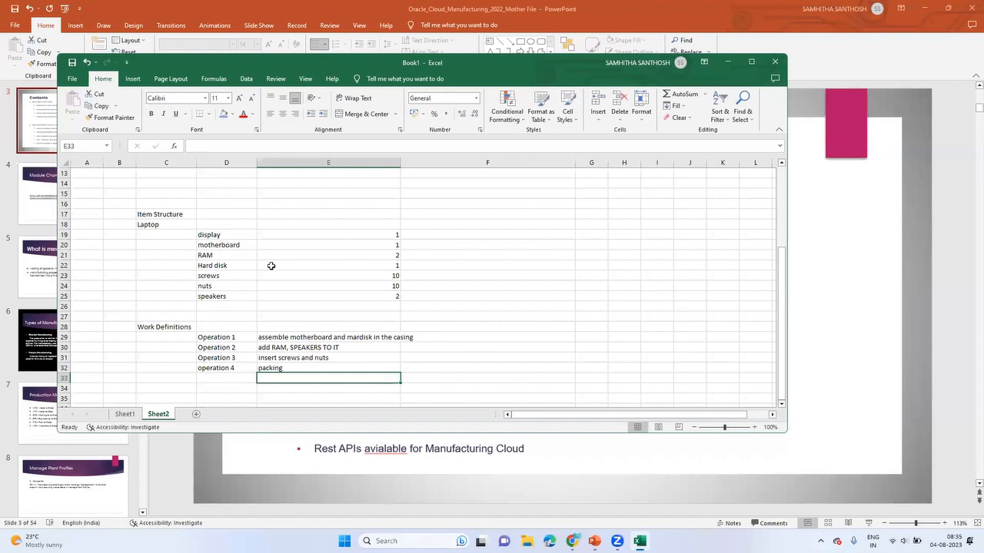
Change the description of operation 4 in E32 to "pack in a box".
click(281, 367)
double_click(282, 367)
key(BackSpace)
key(BackSpace)
key(BackSpace)
text(in a box)
key(Return)
Highlight the operation names in D29:D32, the component list in D19:D25 and the component quantities in column E for review.
click(241, 337)
drag(240, 337, 239, 365)
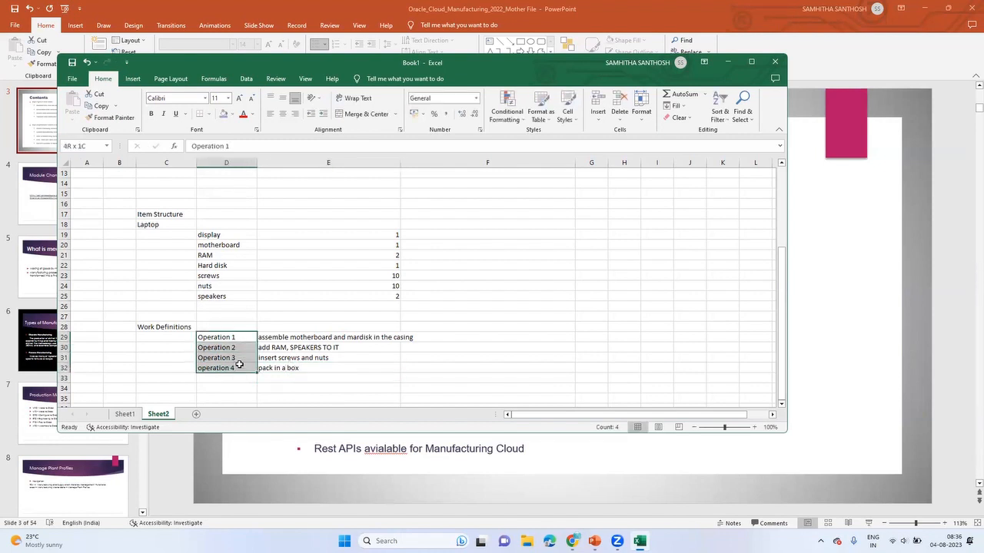
click(159, 215)
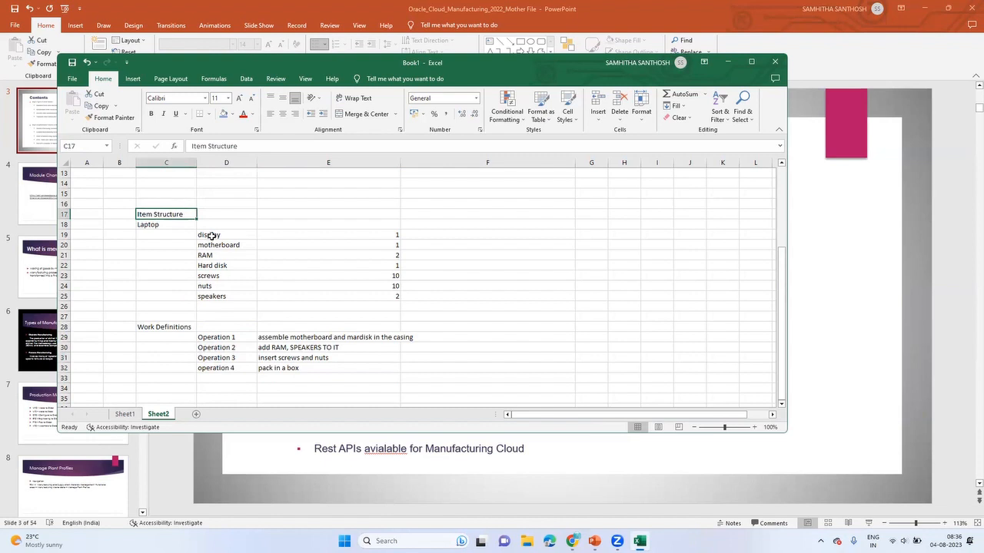
drag(211, 235, 212, 297)
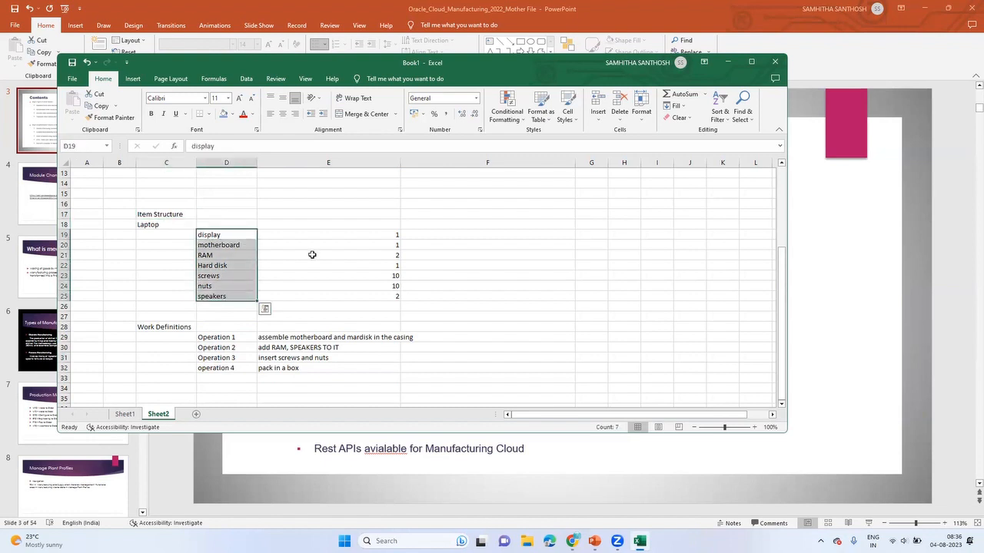
drag(330, 246, 329, 297)
click(326, 246)
Autofit column E to its longest operation description.
click(166, 316)
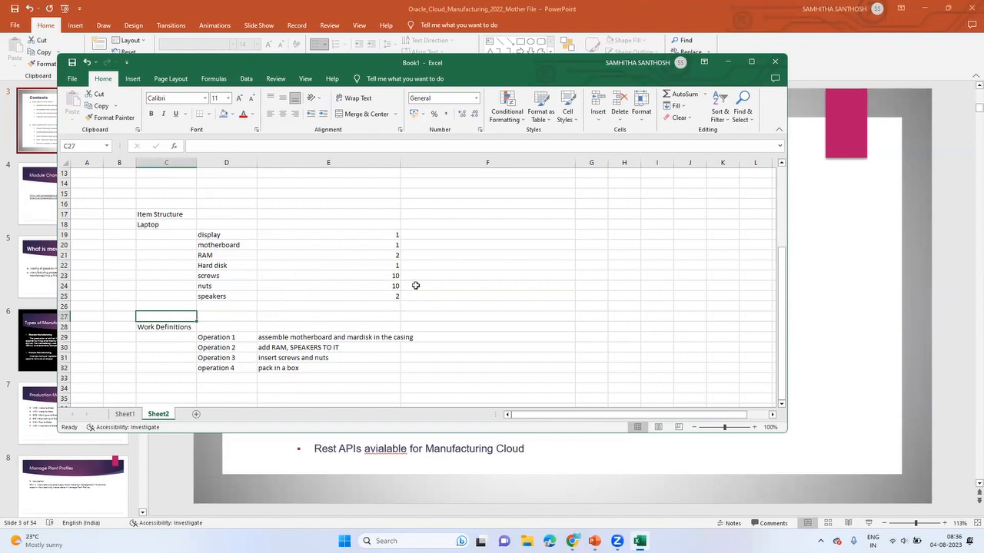
double_click(400, 162)
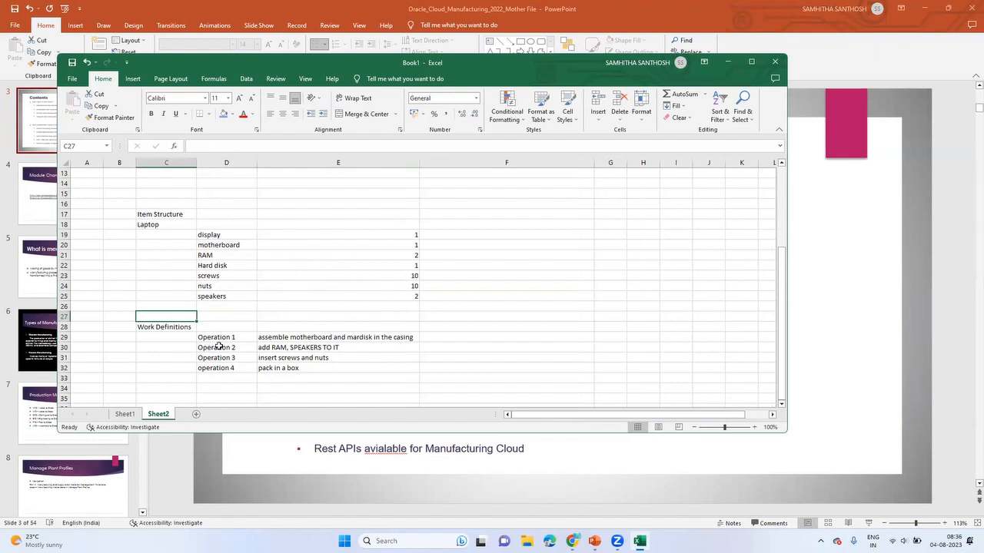
Review the laptop's item structure and its quantities together with the Work Definitions section.
click(178, 224)
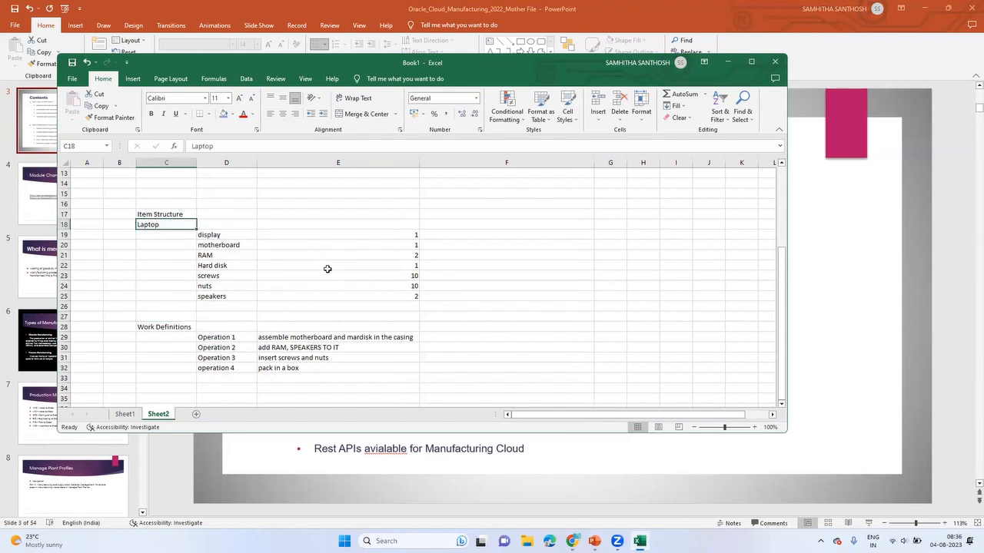
scroll(328, 269, down, 1)
scroll(327, 270, up, 1)
scroll(328, 271, down, 1)
click(356, 254)
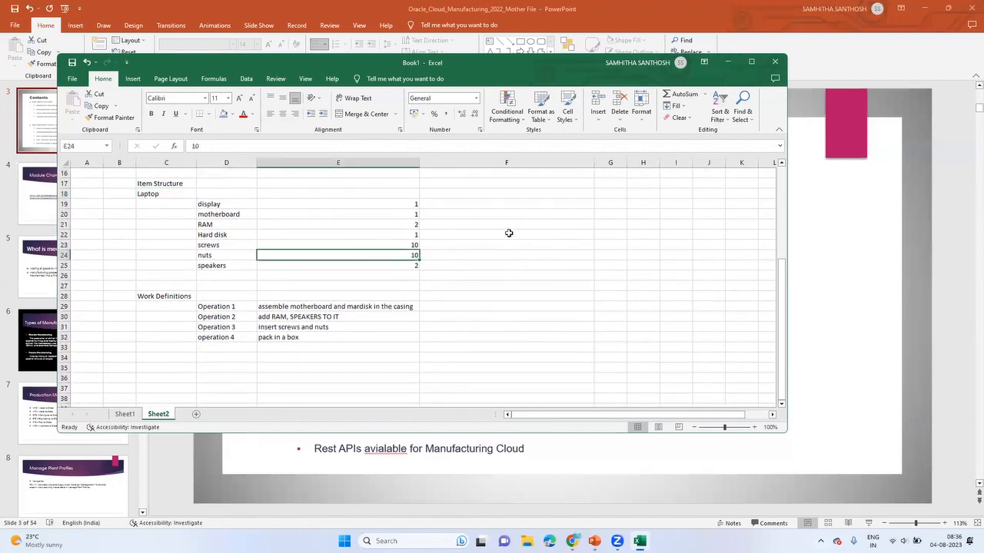
click(160, 295)
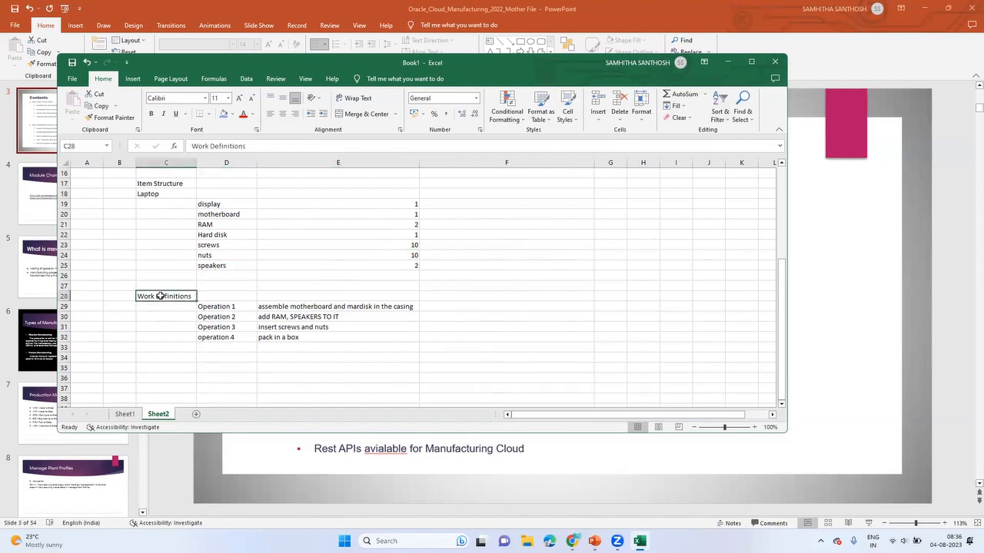
click(168, 185)
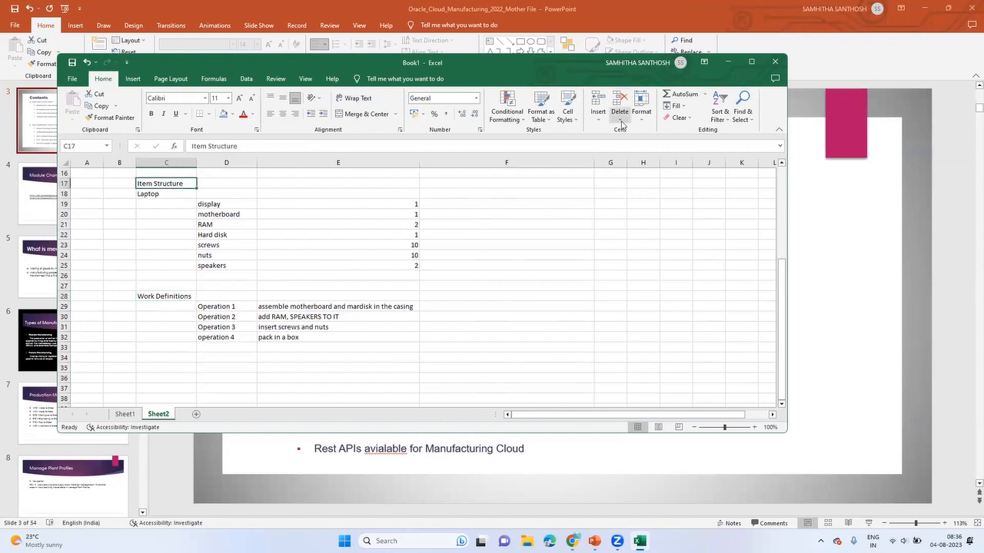
Switch to the PowerPoint Contents slide and correct the misspelled "avialable" to "available" in the Rest APIs bullet.
click(730, 62)
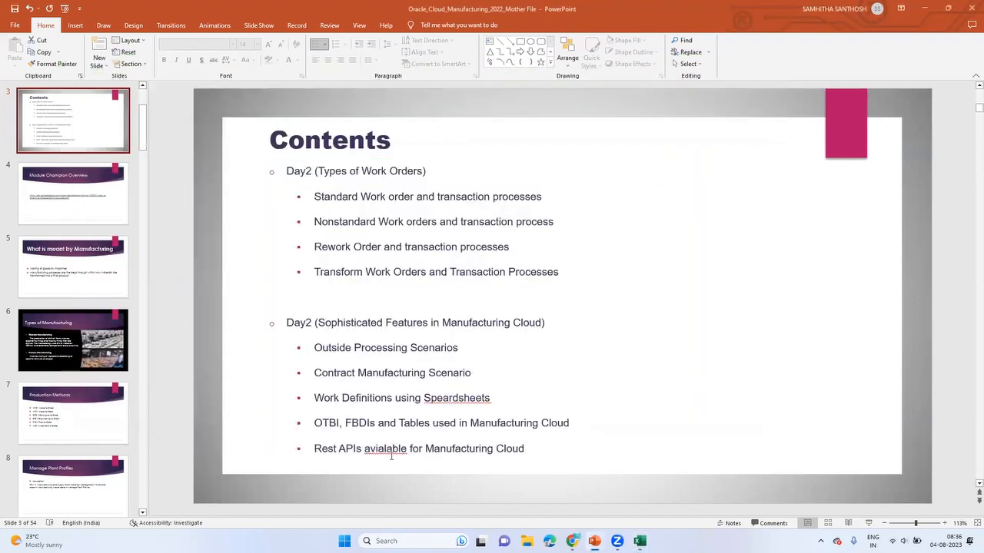
right_click(390, 452)
click(397, 462)
click(389, 247)
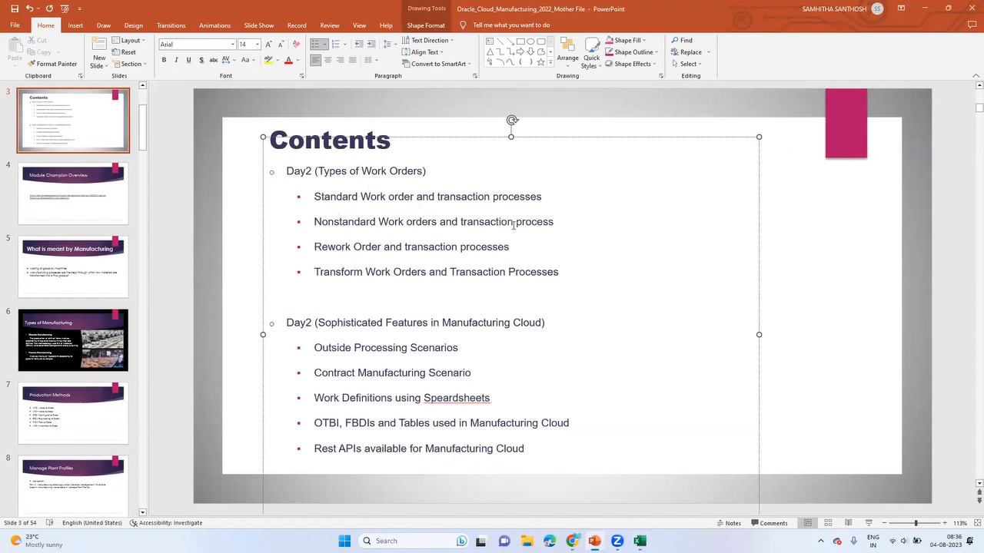
Switch between the Excel sheet and the PowerPoint Contents slide to examine the item structure and work definition operations alongside the work order topics.
key(alt+Tab)
click(159, 197)
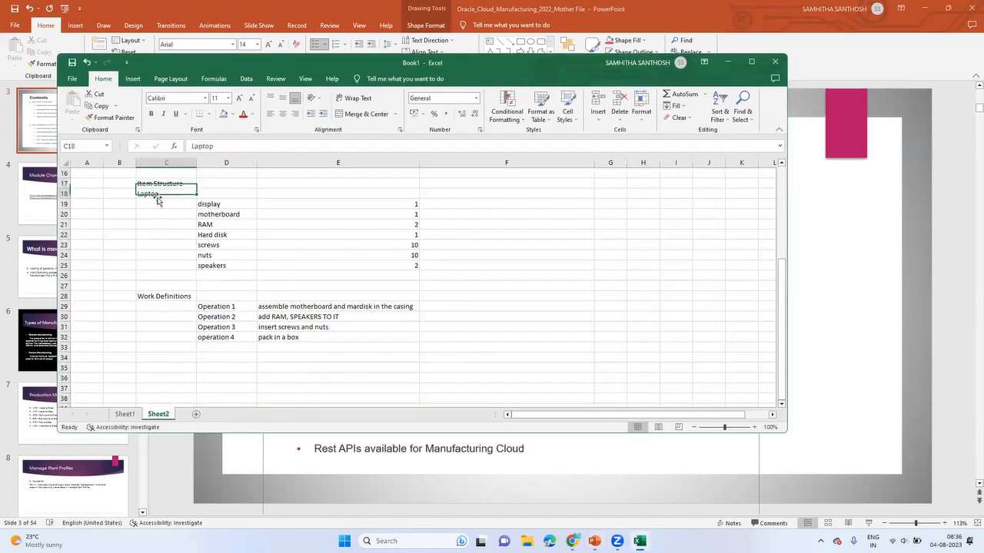
click(154, 296)
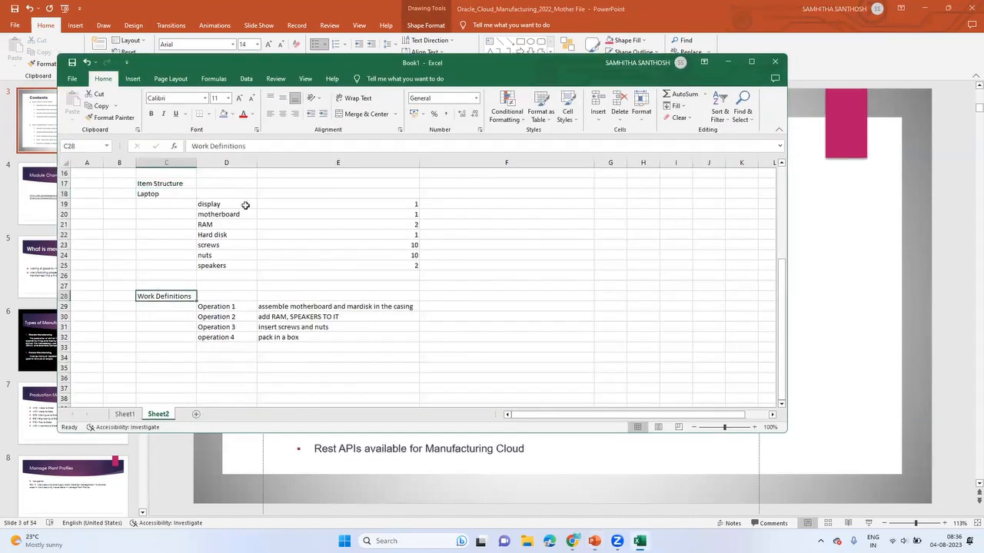
key(alt+Tab)
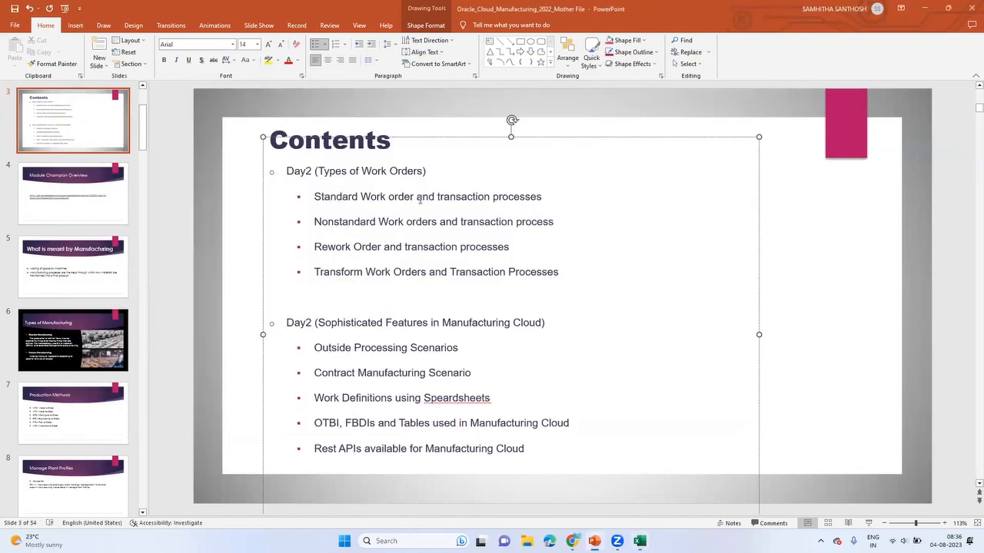
key(alt+Tab)
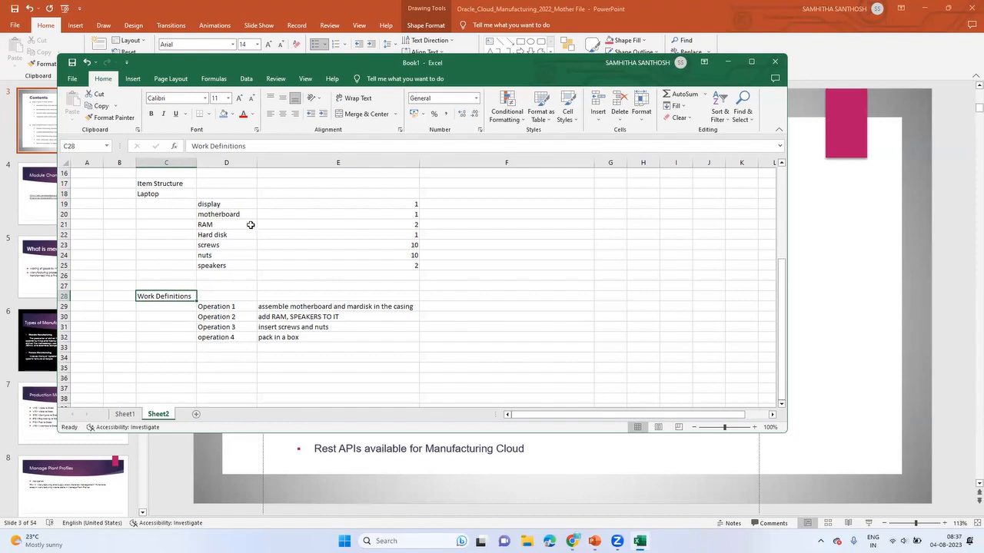
drag(220, 307, 219, 336)
click(172, 295)
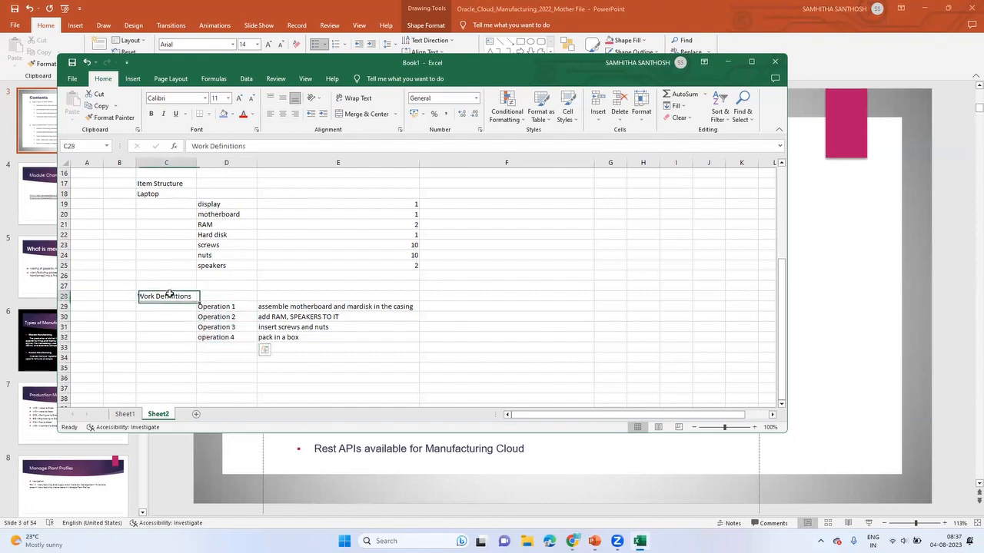
key(alt+Tab)
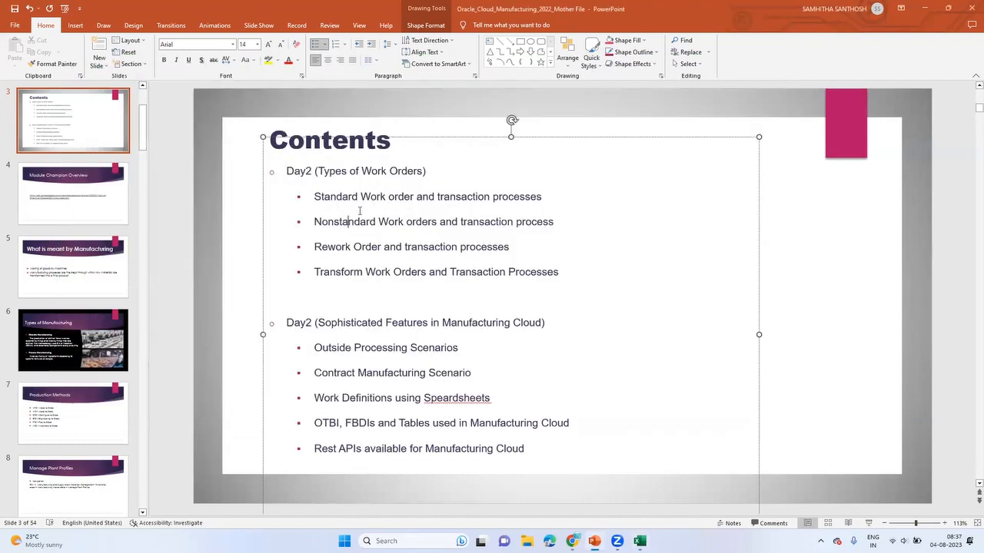